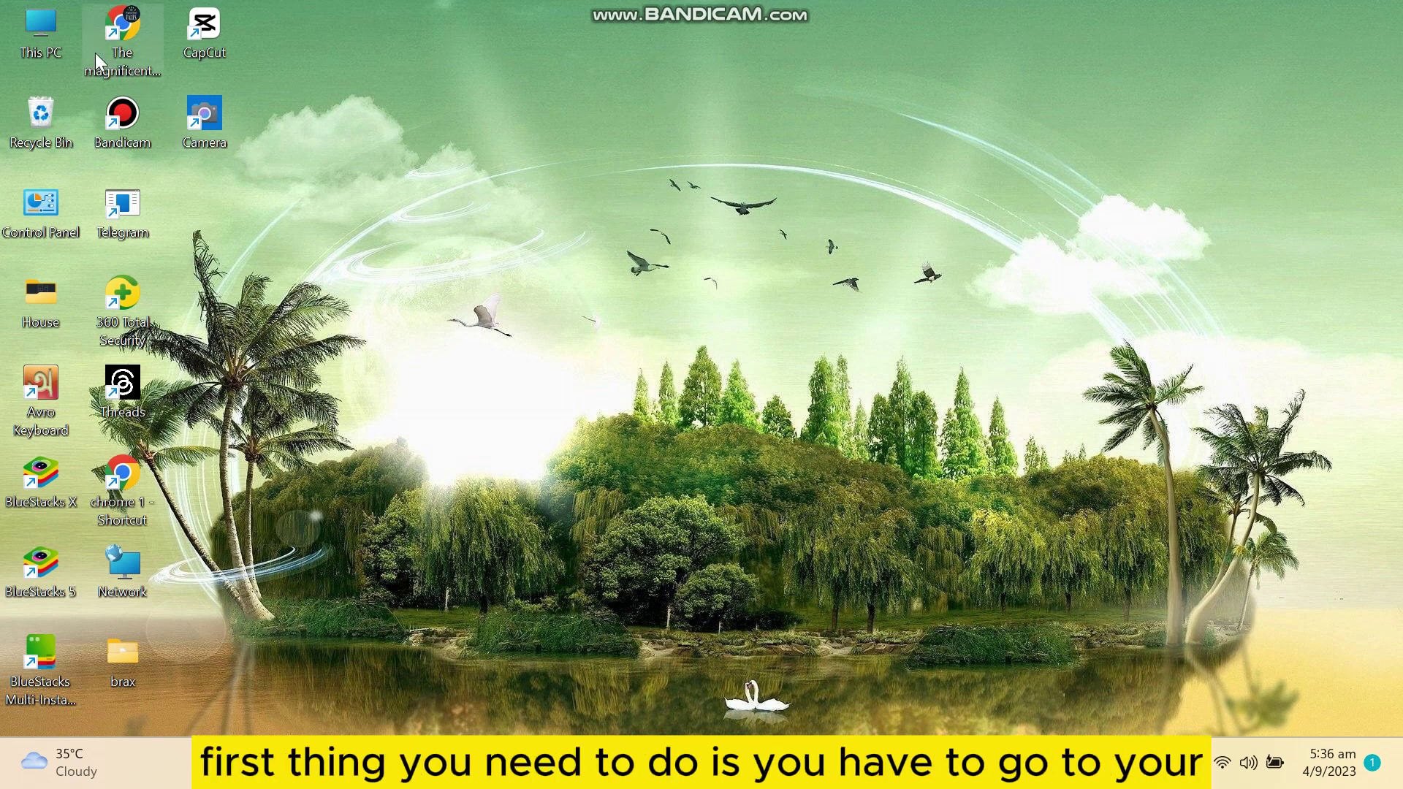
# - Browse This PC > Windows (C:) > Program Files (x86) > Google, which has no Chrome folder
pyautogui.doubleClick(64, 34)
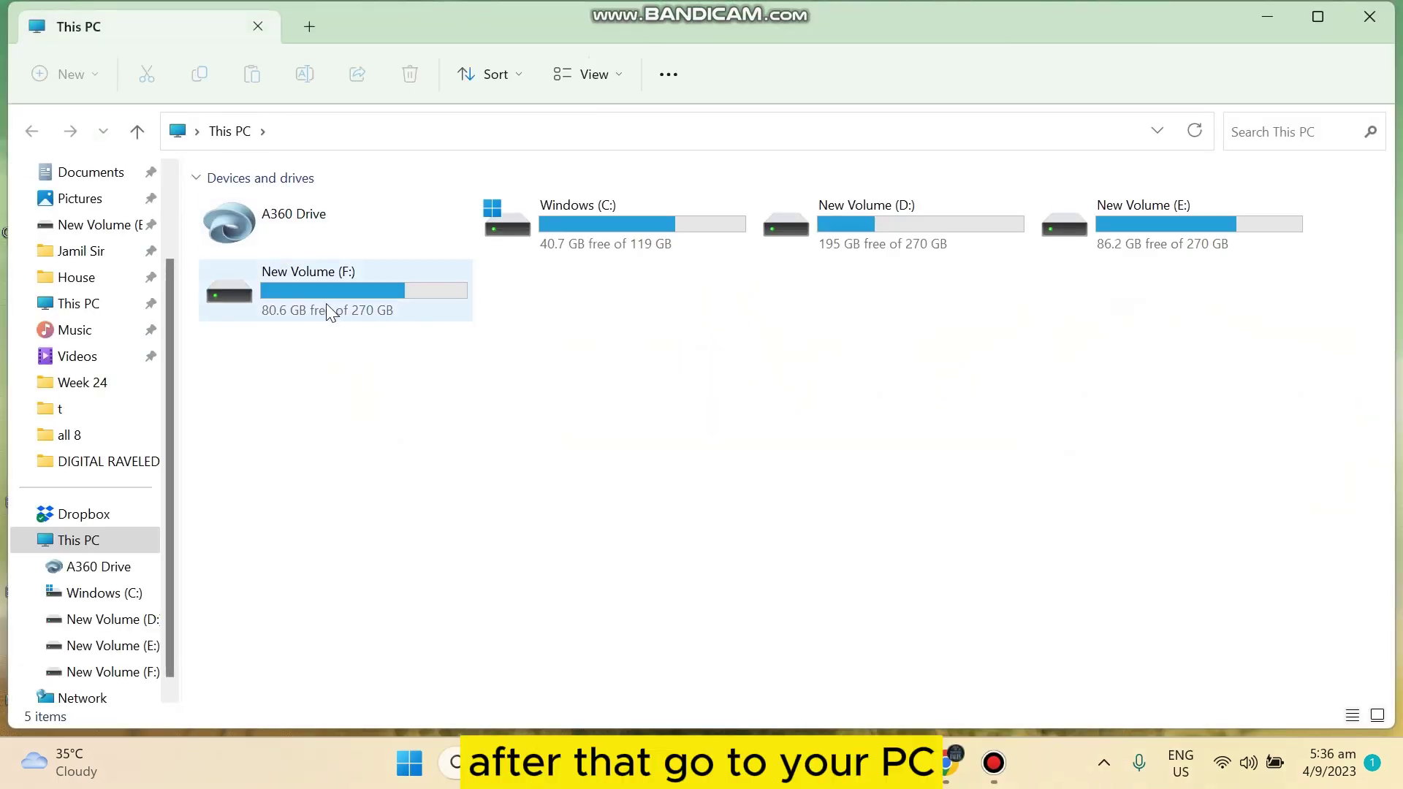
pyautogui.click(630, 214)
pyautogui.doubleClick(630, 217)
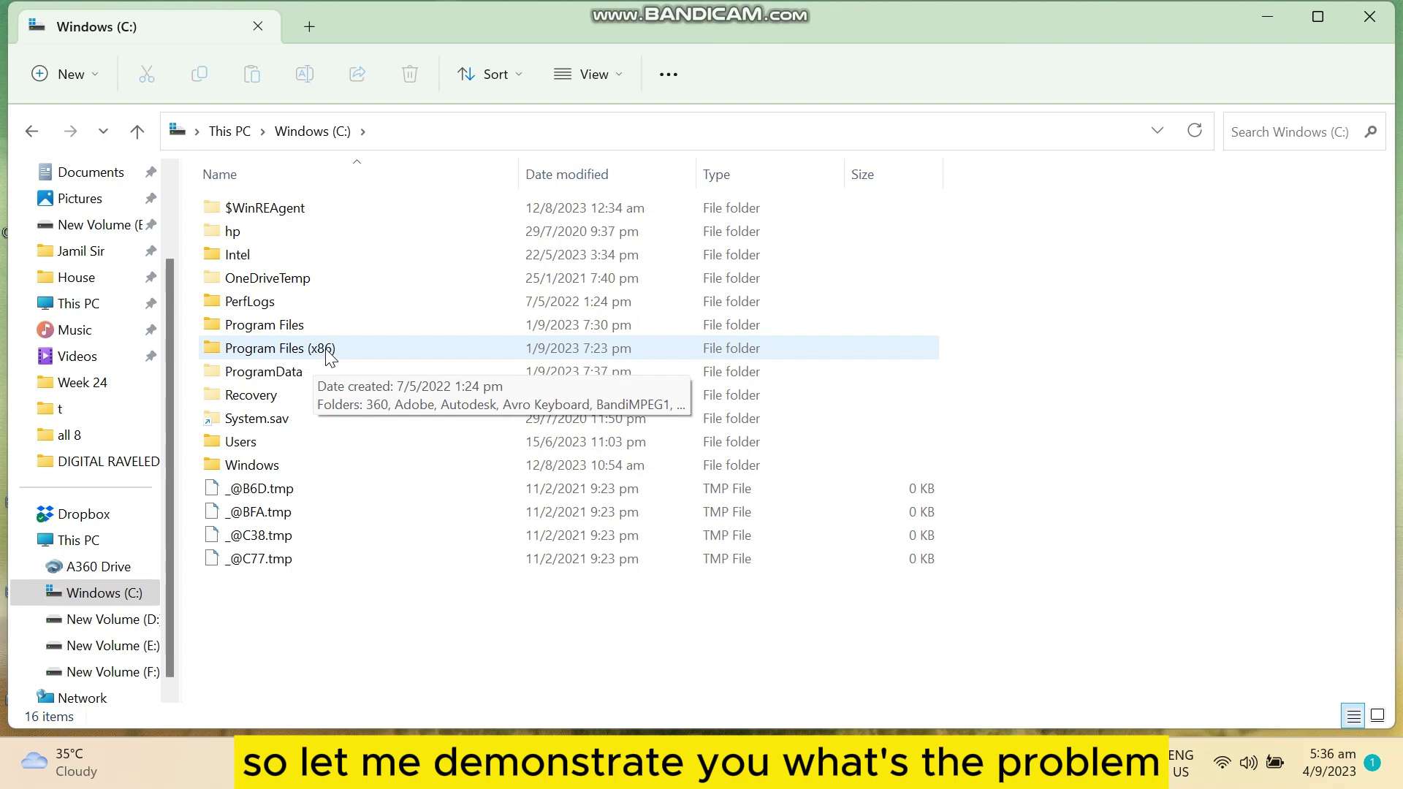
pyautogui.doubleClick(274, 351)
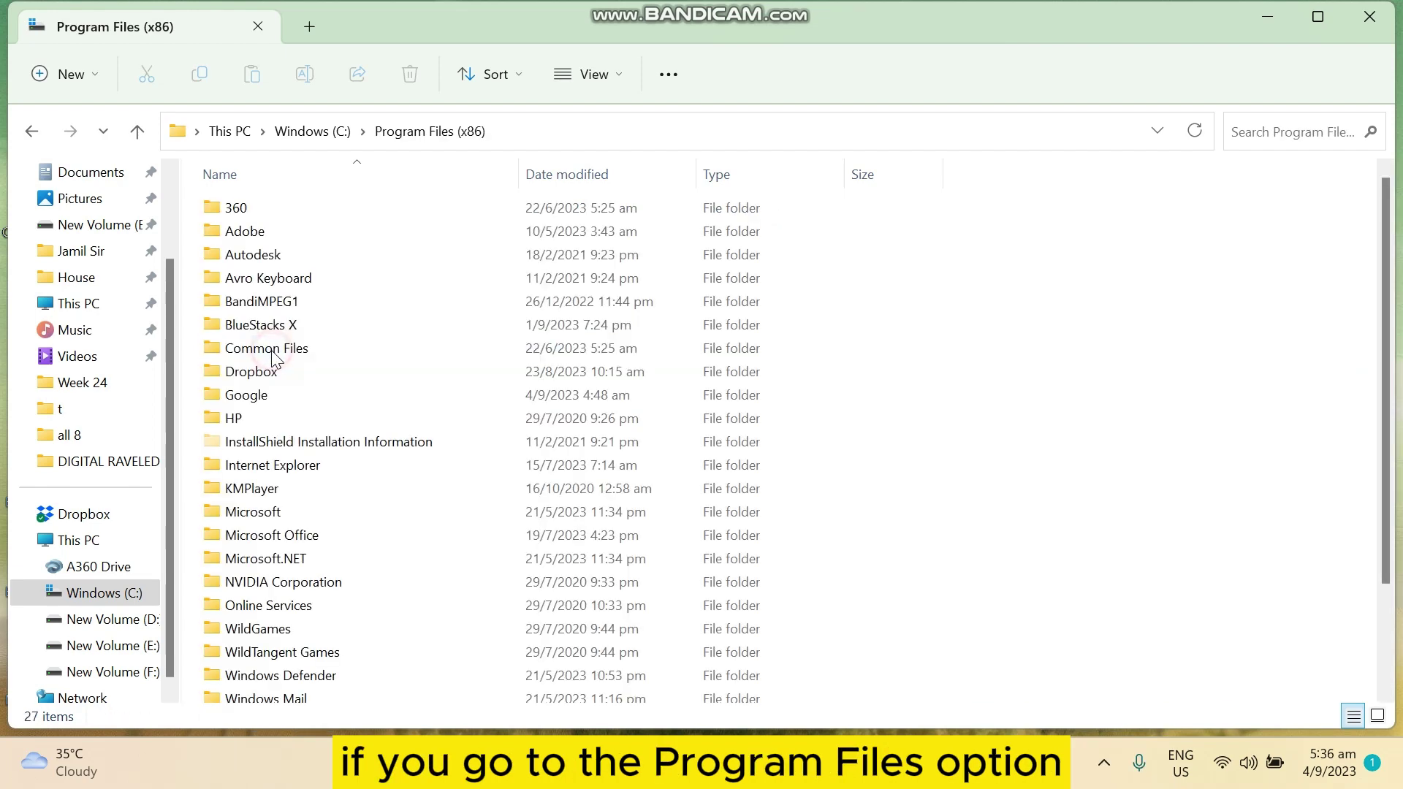
pyautogui.doubleClick(261, 397)
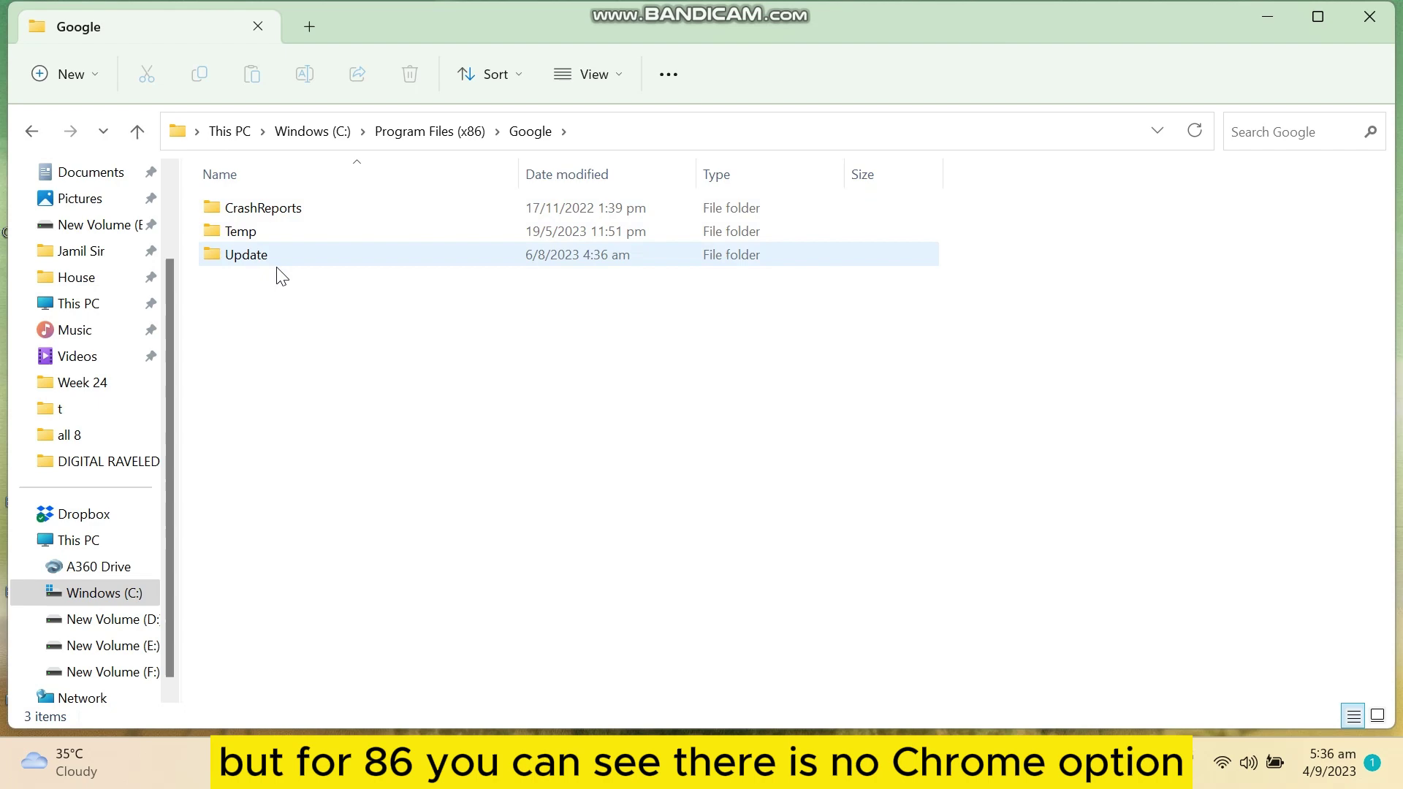
# - Go back up to C: and open Program Files\Google\Chrome\Application
pyautogui.click(138, 133)
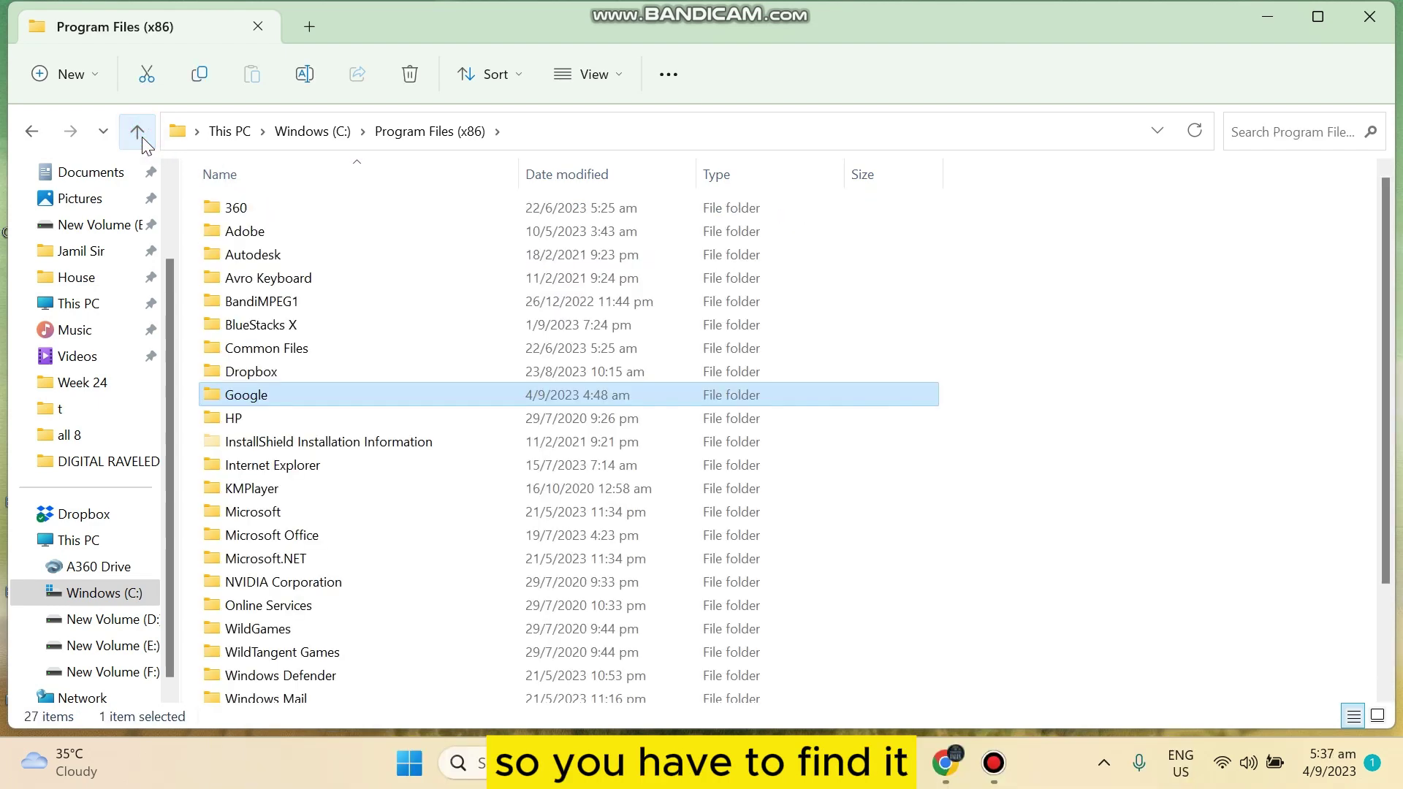
pyautogui.click(139, 135)
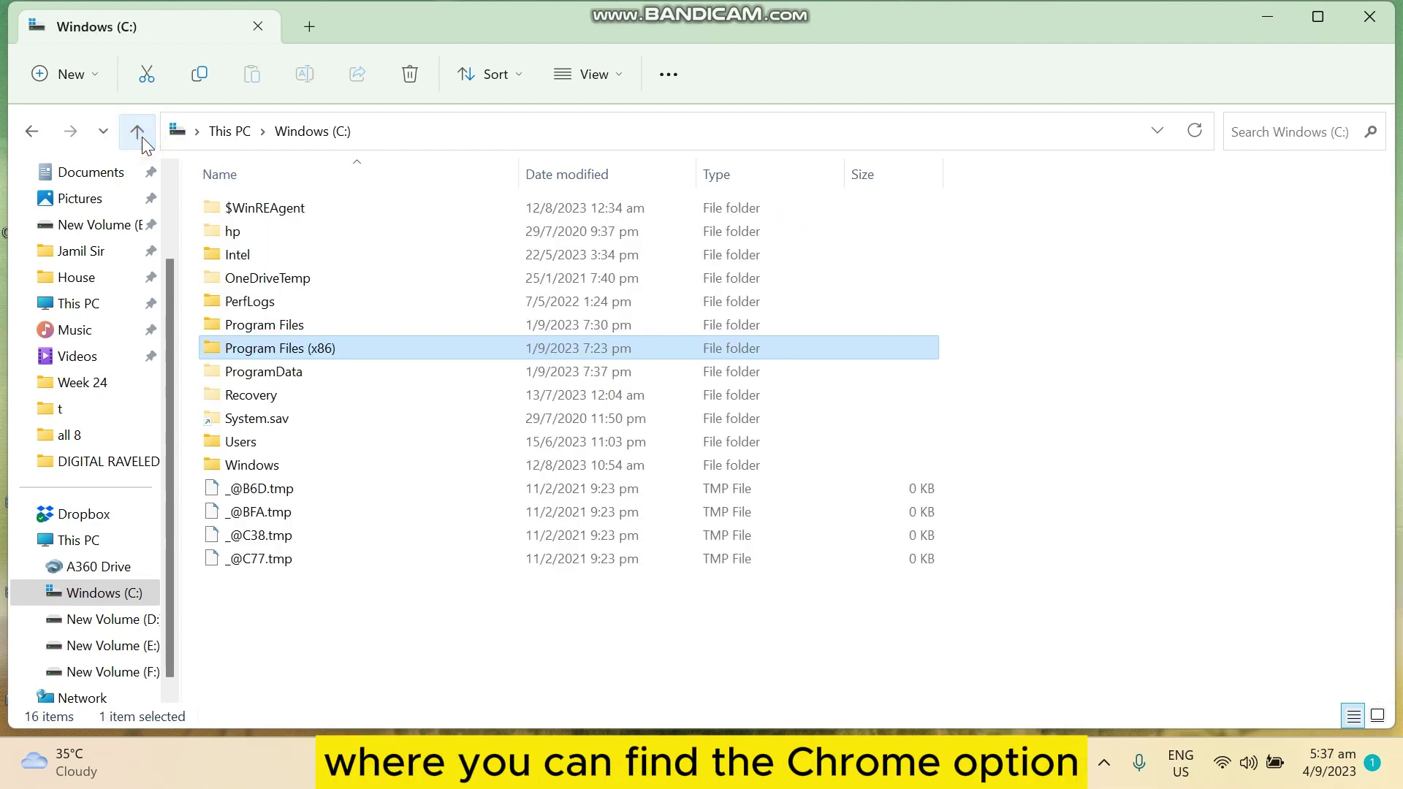
pyautogui.doubleClick(284, 325)
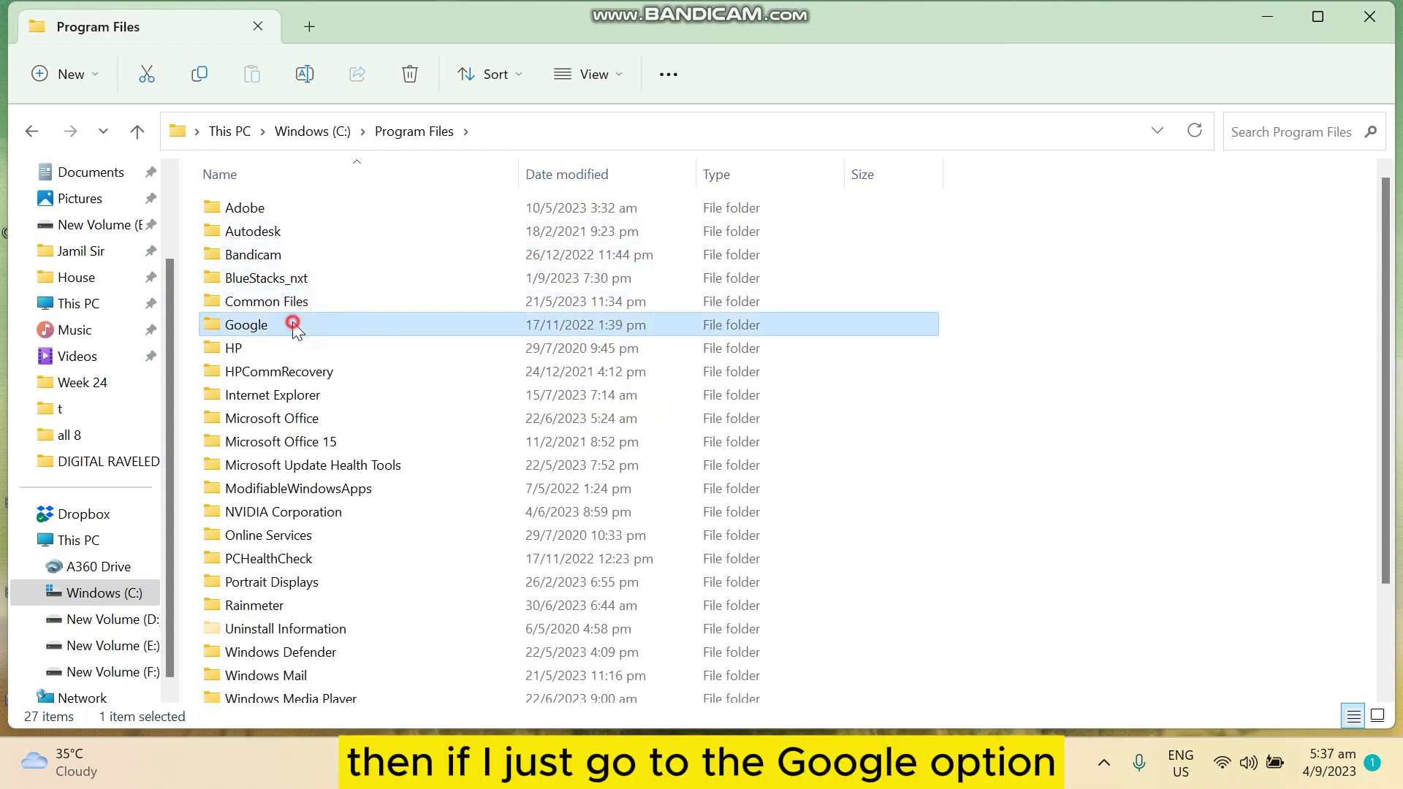
pyautogui.doubleClick(291, 325)
pyautogui.doubleClick(282, 218)
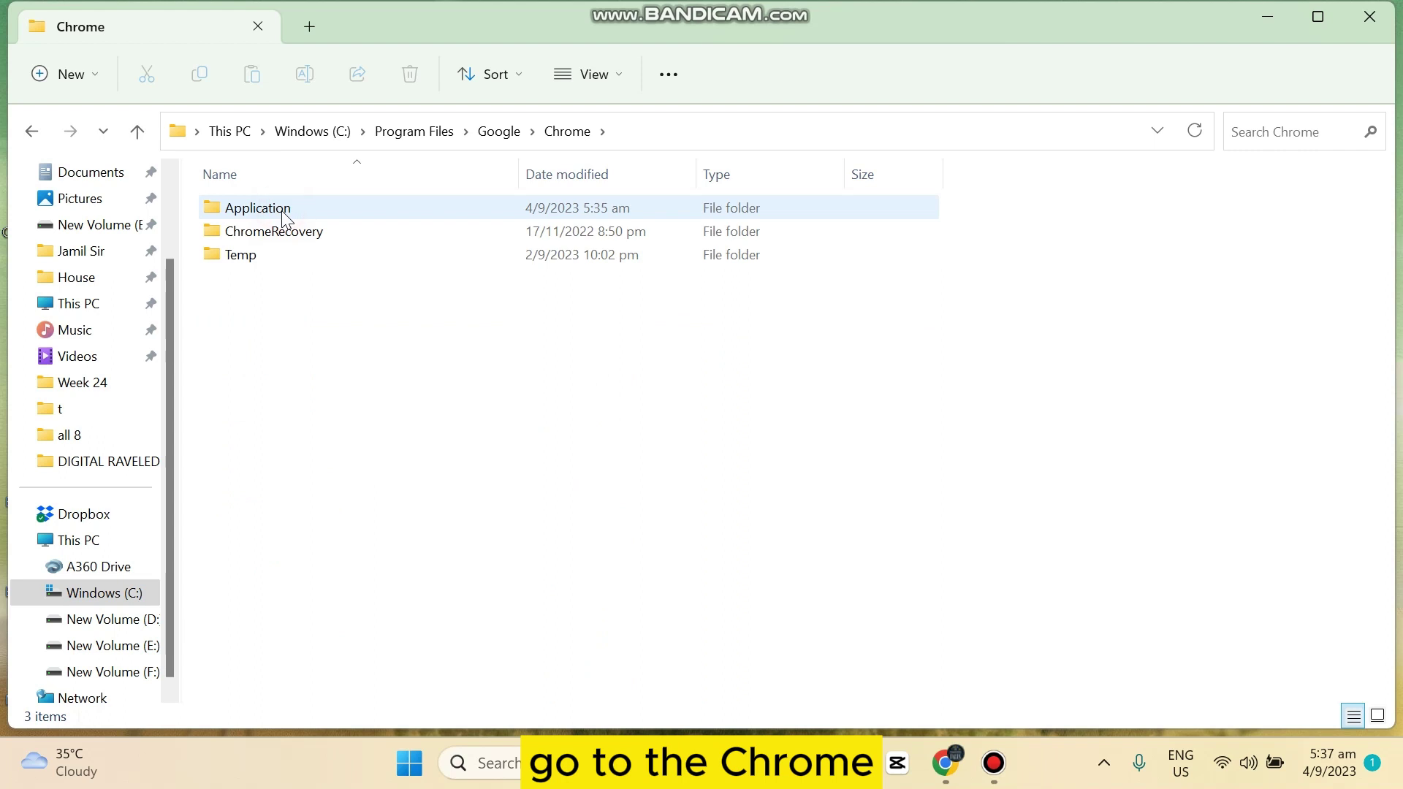
pyautogui.doubleClick(285, 211)
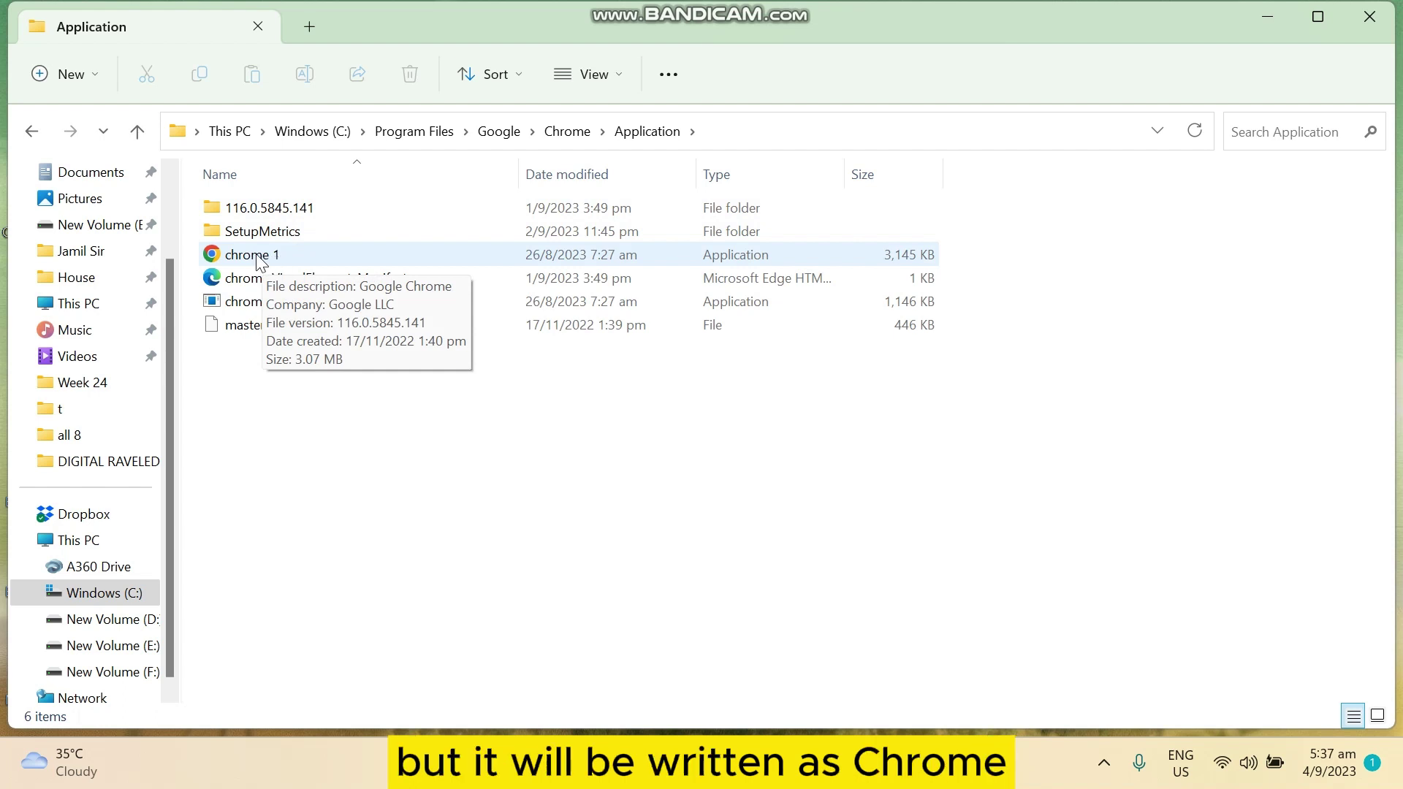
# - Rename the chrome application file in the Application folder to 'chrome 1'
pyautogui.click(254, 262)
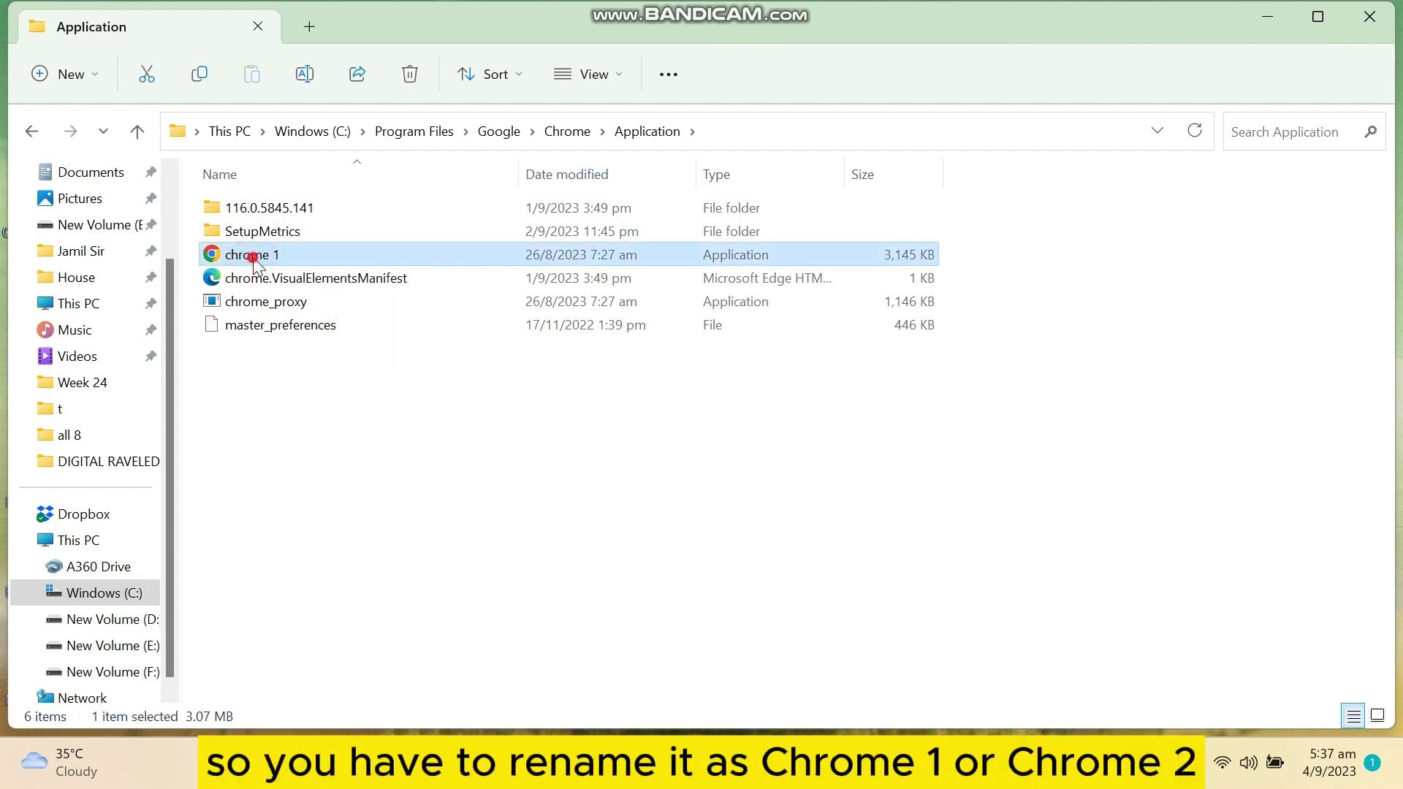
pyautogui.click(281, 257)
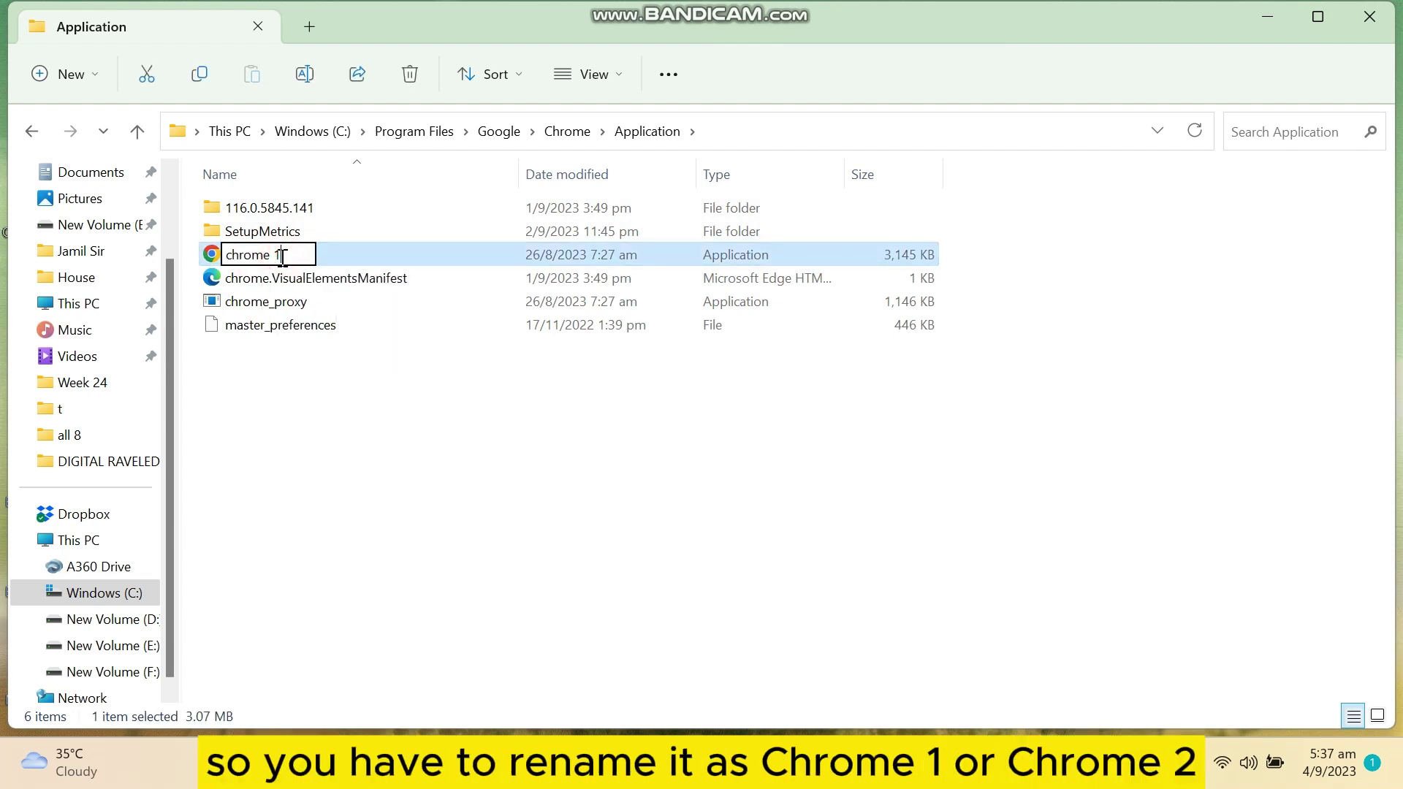
pyautogui.click(270, 382)
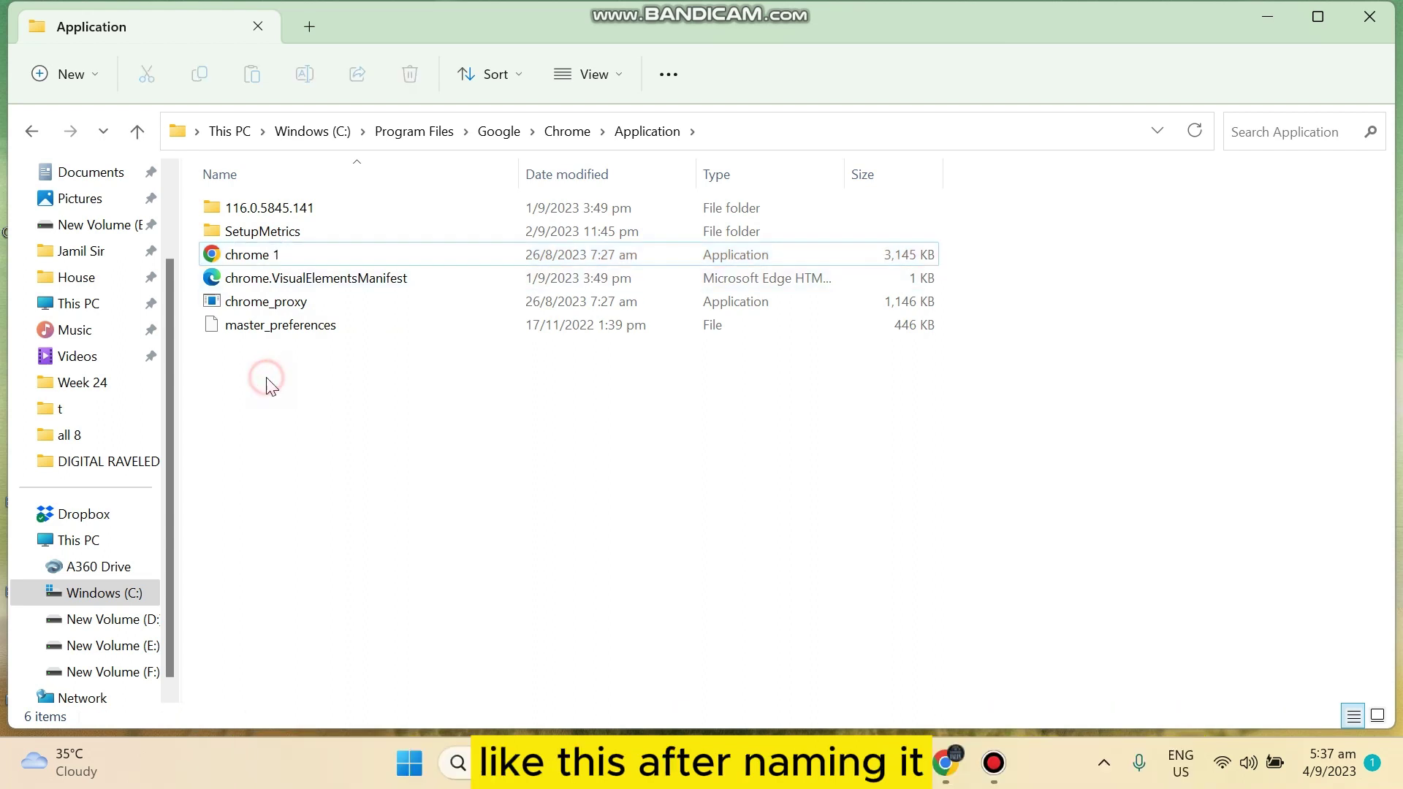
# - Create a desktop shortcut for chrome 1 via Send to > Desktop (create shortcut)
pyautogui.rightClick(269, 260)
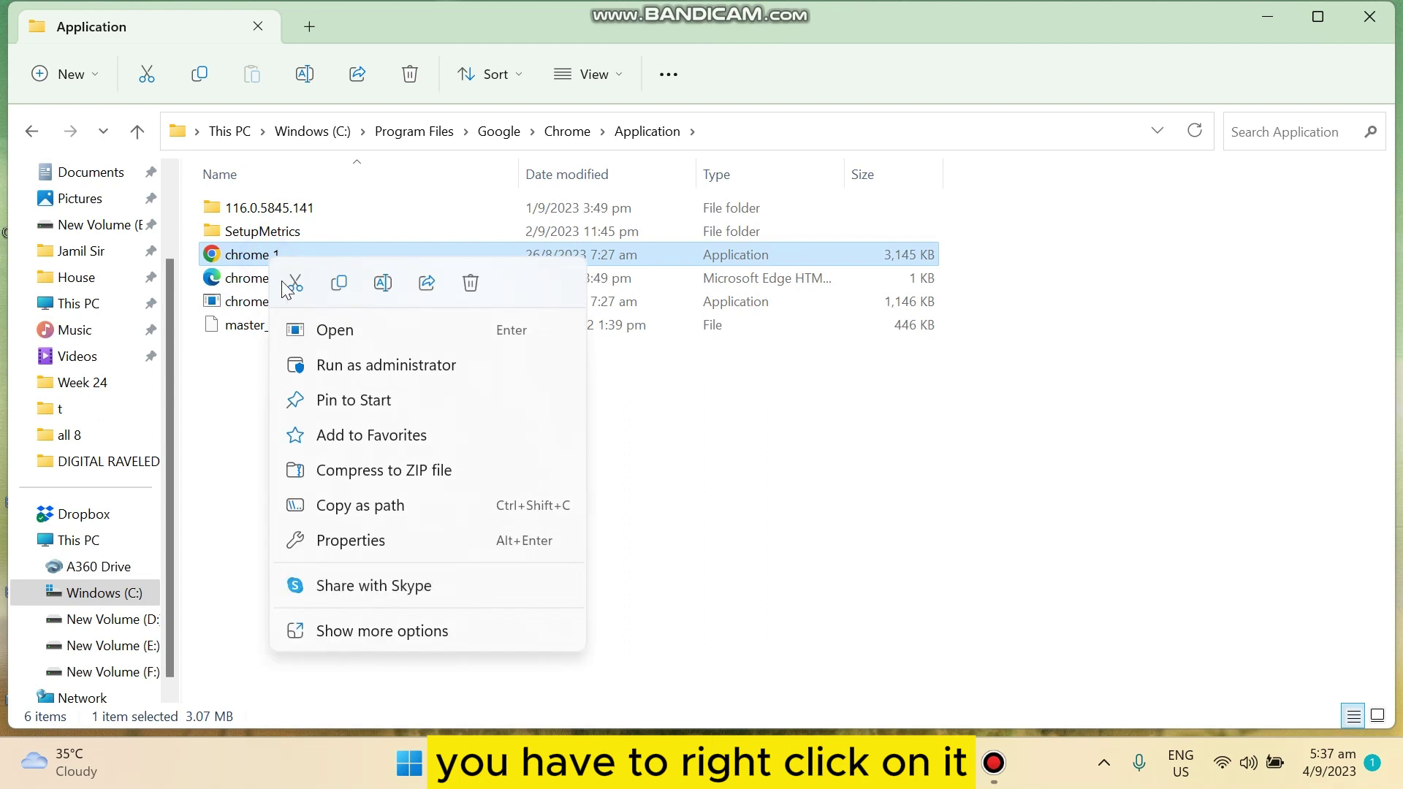
pyautogui.click(342, 666)
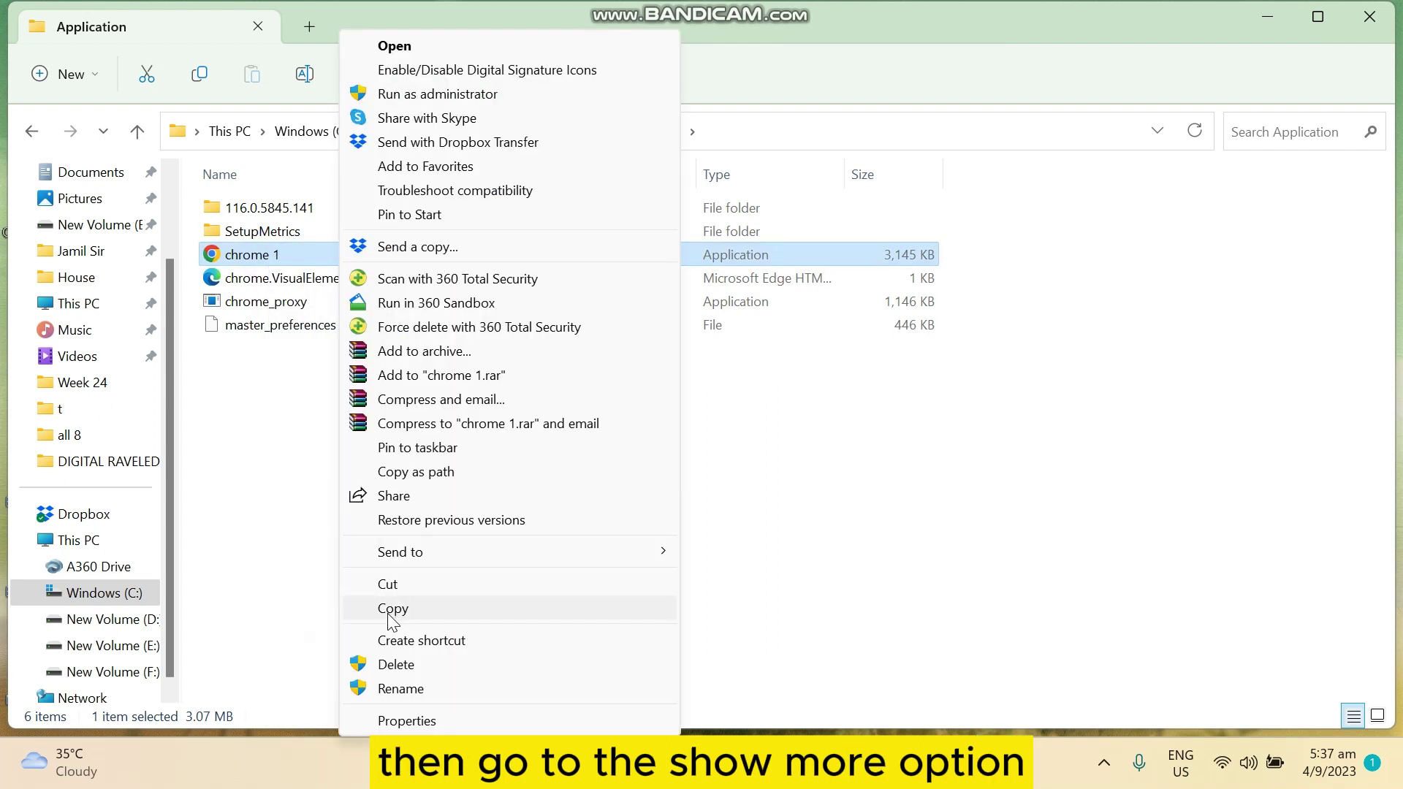
pyautogui.moveTo(401, 552)
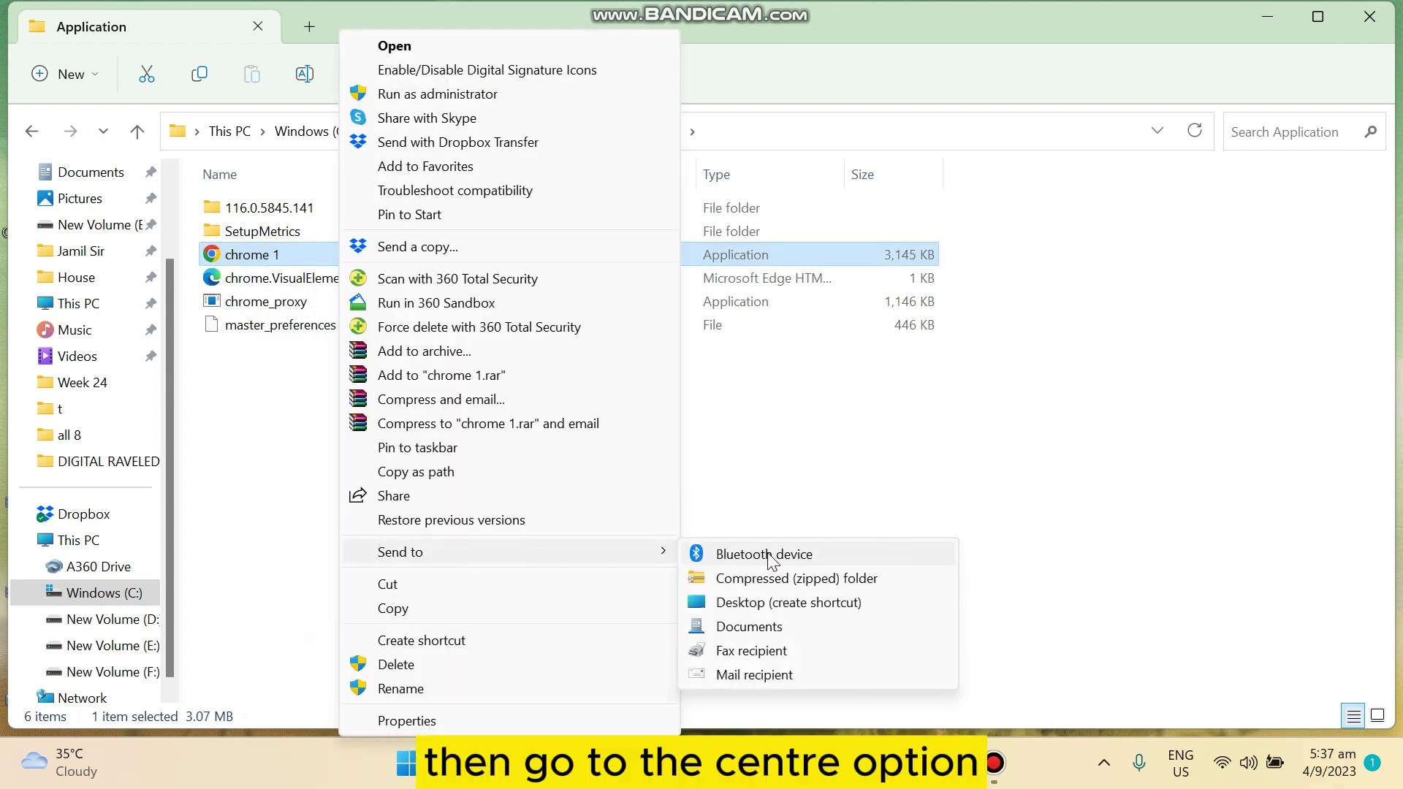
pyautogui.click(752, 613)
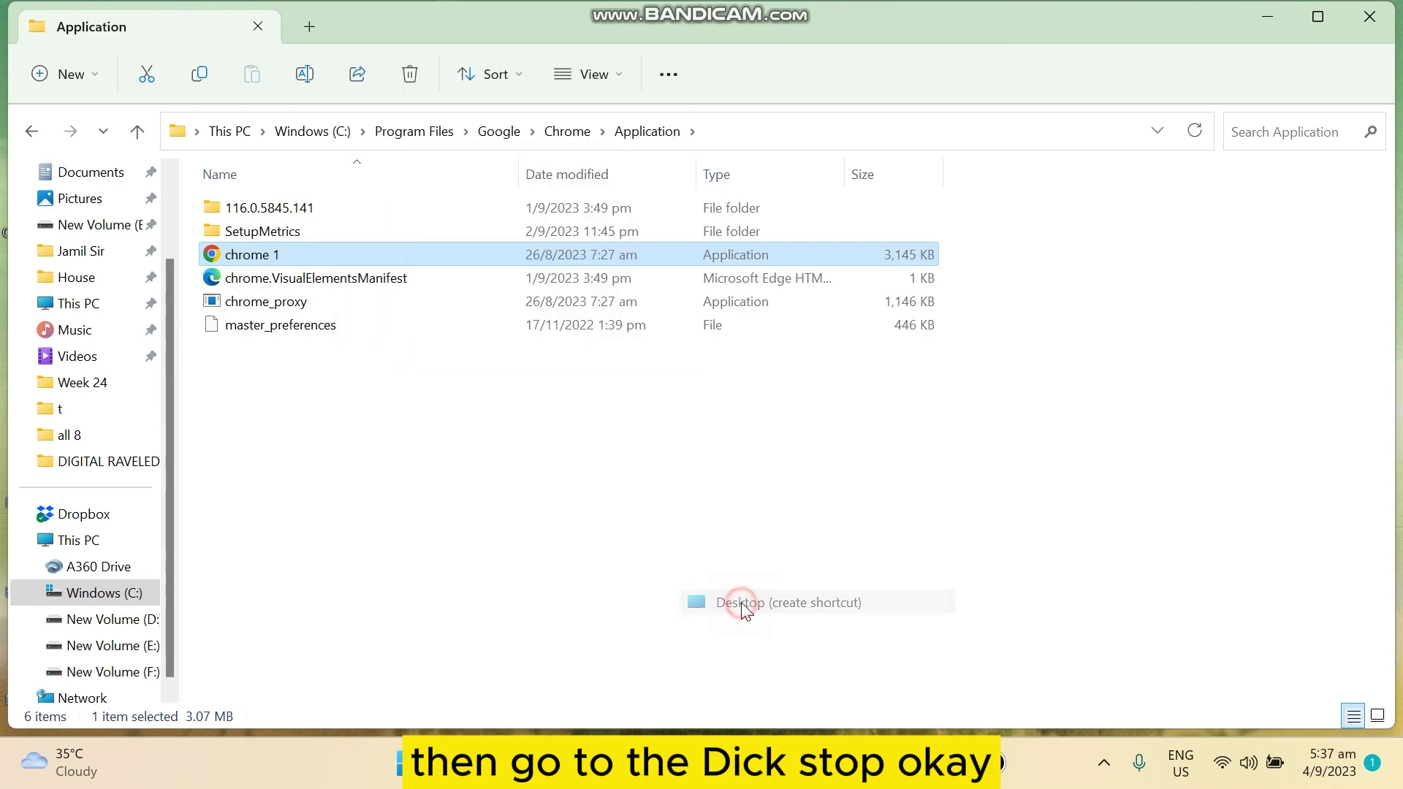
# - Minimize File Explorer and start Chrome from the 'chrome 1 - Shortcut' desktop icon
pyautogui.click(1266, 22)
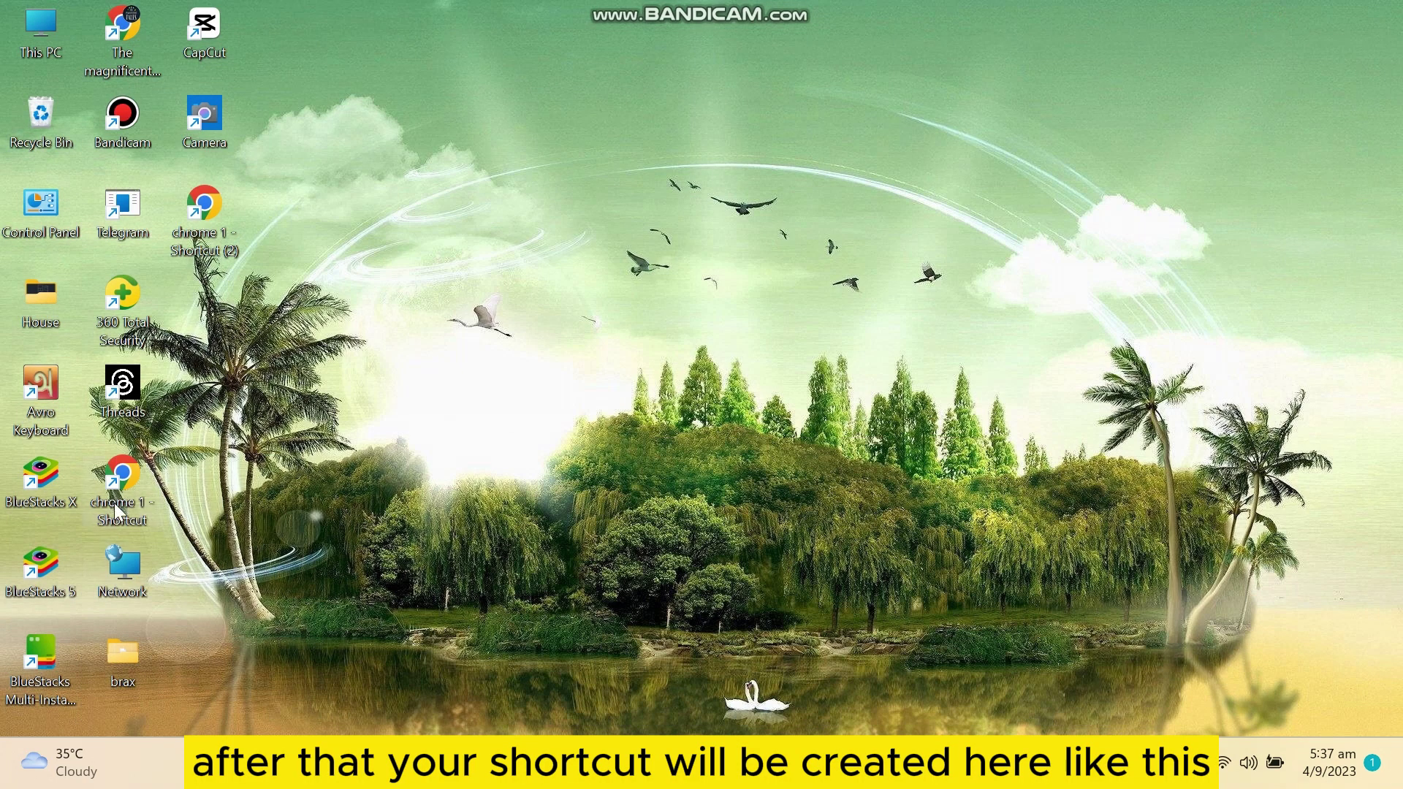
pyautogui.doubleClick(122, 499)
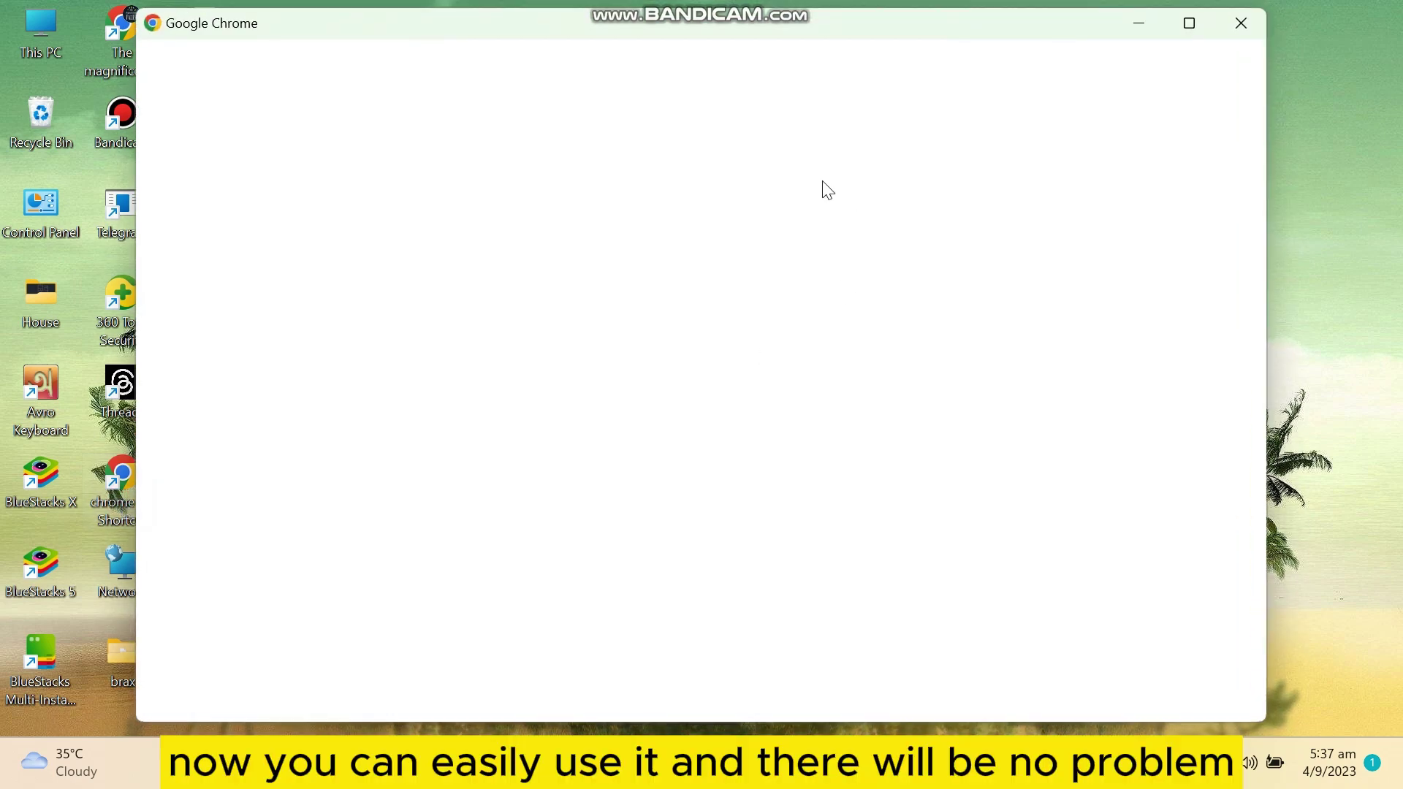